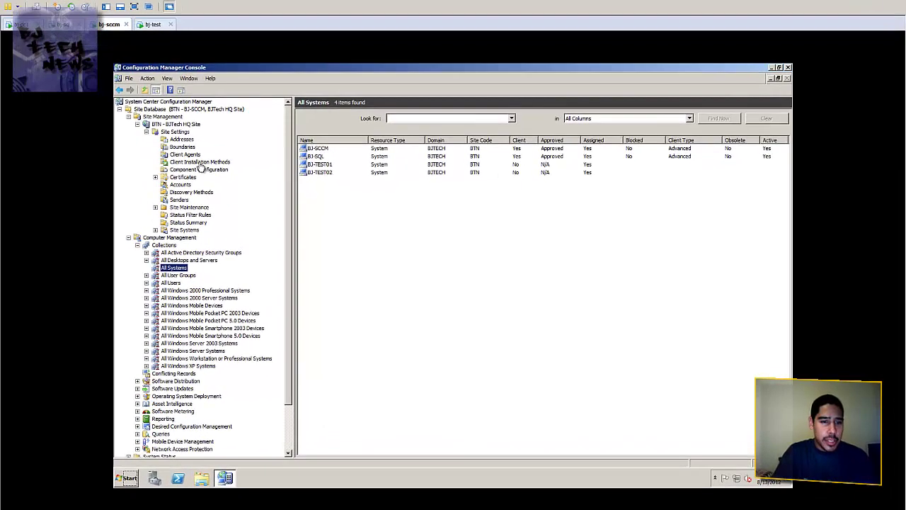
- Show Client Installation Methods under Site Settings, listing Client Push Installation
{"action": "left_click", "coordinate": [200, 163]}
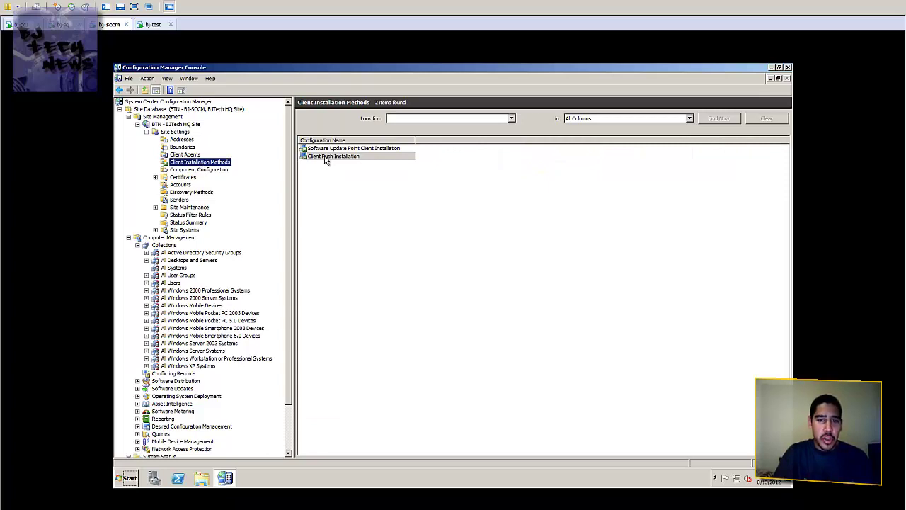
- Review Discovery Methods, then list the four machines in the All Systems collection
{"action": "left_click", "coordinate": [210, 193]}
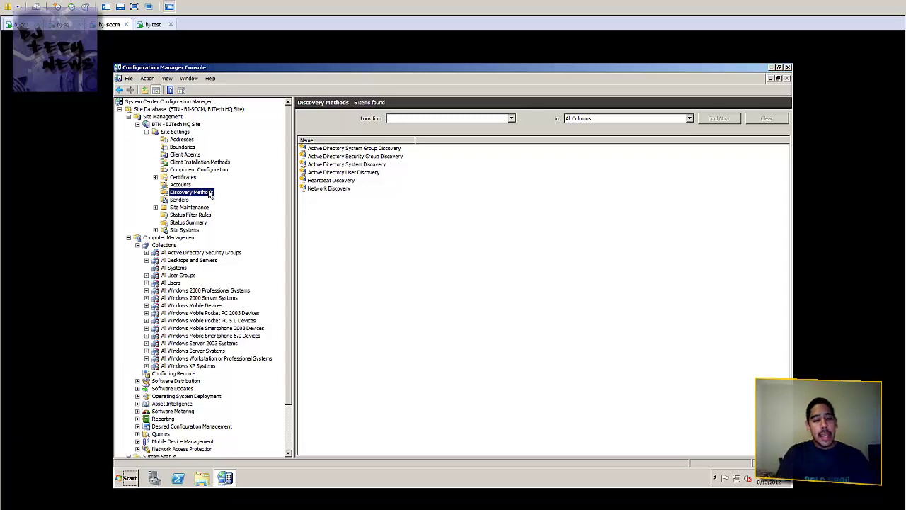
{"action": "left_click", "coordinate": [174, 269]}
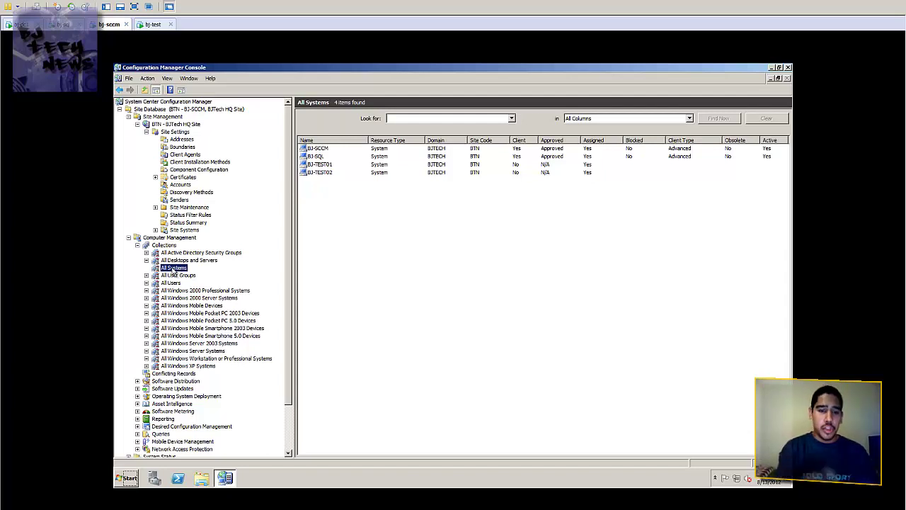
- Select BJ-TEST02 and confirm on the test VM that it is bj-test02 on bjtech.local
{"action": "left_click", "coordinate": [326, 174]}
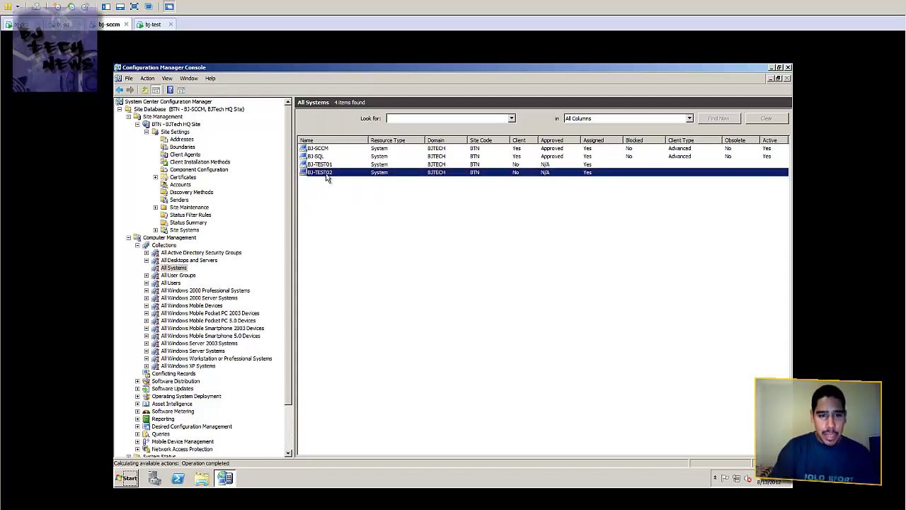
{"action": "left_click", "coordinate": [153, 25]}
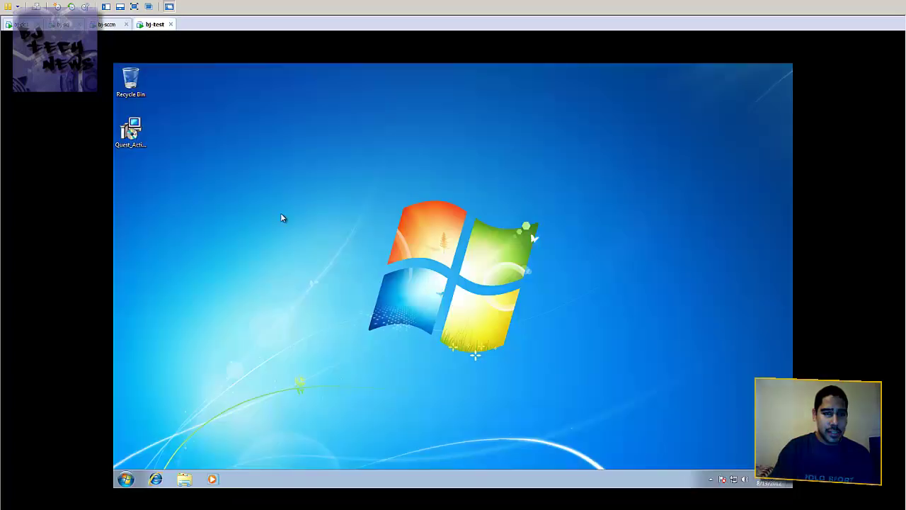
{"action": "left_click", "coordinate": [126, 479]}
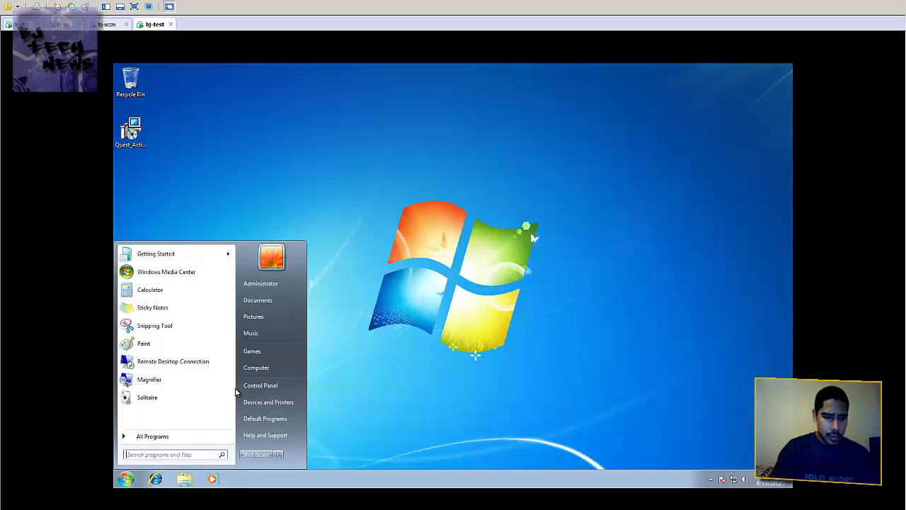
{"action": "right_click", "coordinate": [264, 370]}
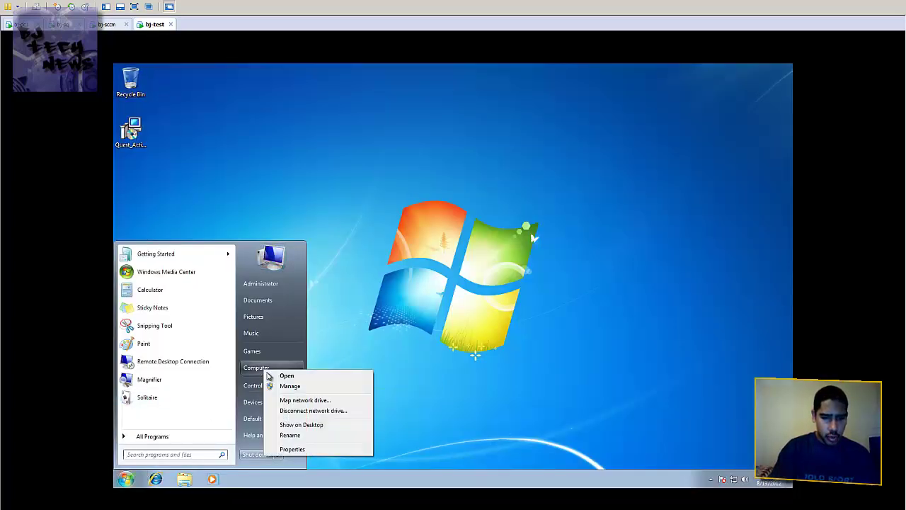
{"action": "left_click", "coordinate": [291, 449]}
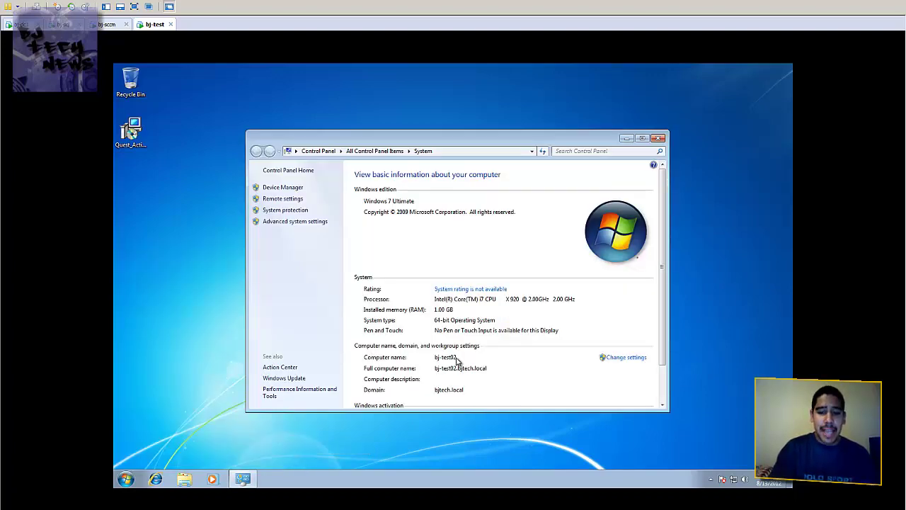
{"action": "left_click", "coordinate": [110, 26]}
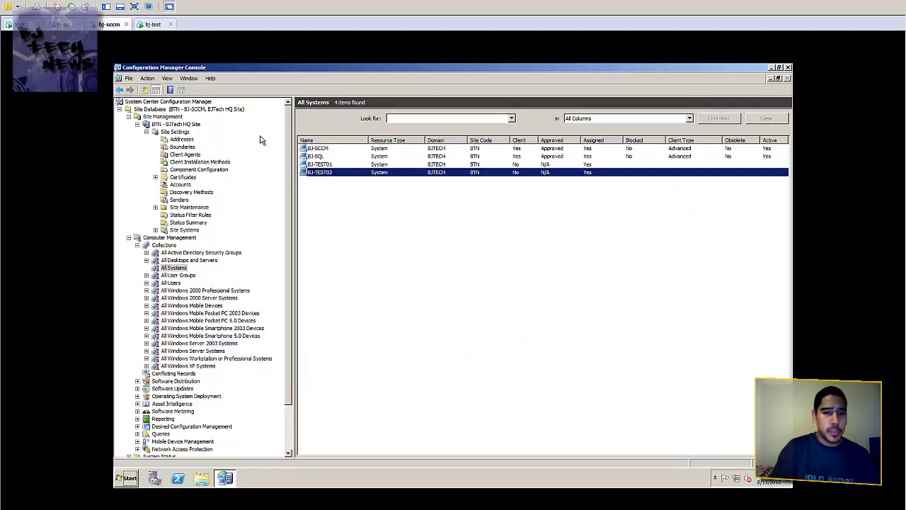
- Push-install the client to BJ-TEST02 with Always install (repair or upgrade) enabled
{"action": "right_click", "coordinate": [323, 172]}
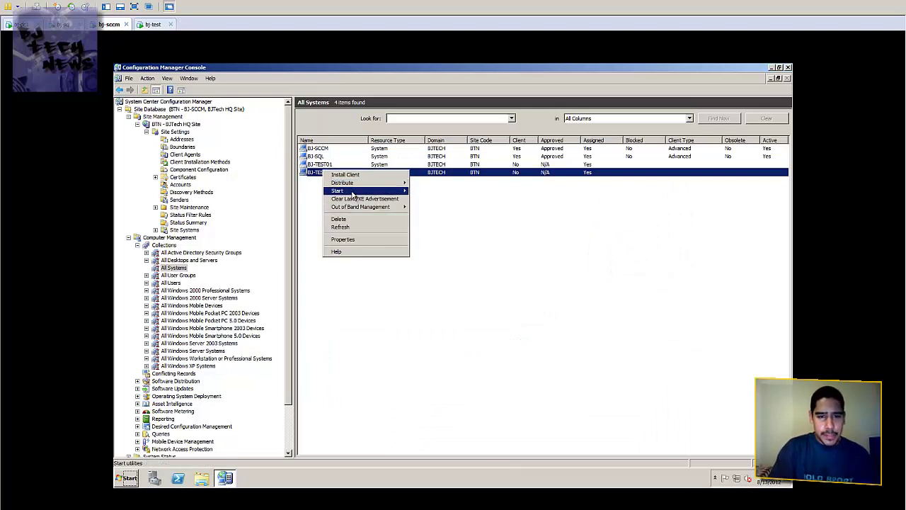
{"action": "left_click", "coordinate": [357, 175]}
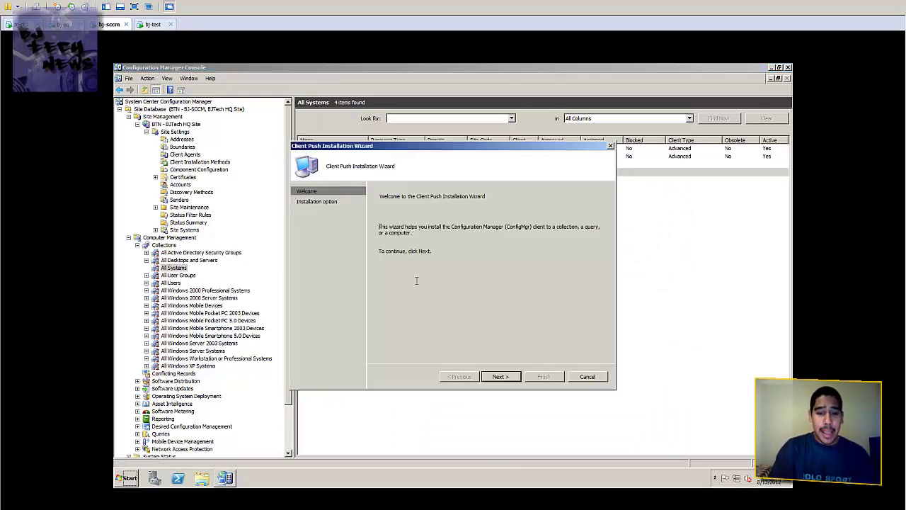
{"action": "left_click", "coordinate": [490, 377]}
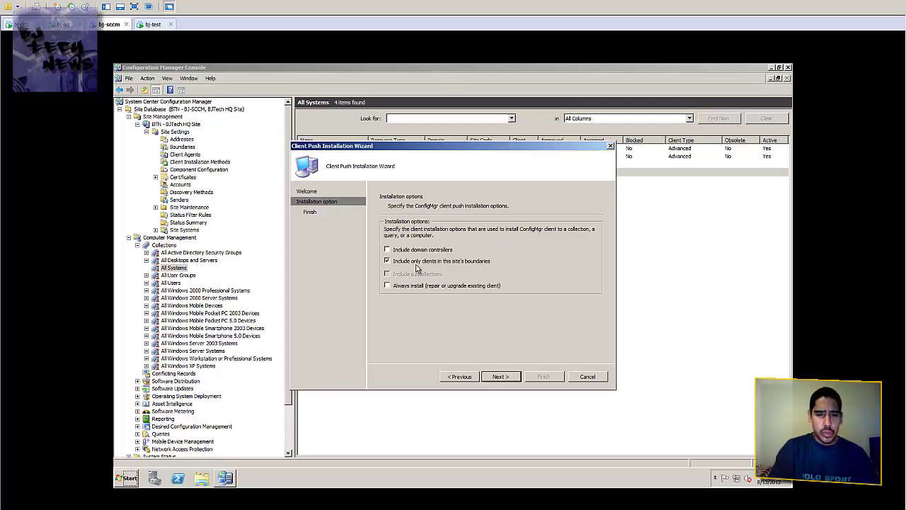
{"action": "left_click", "coordinate": [438, 289]}
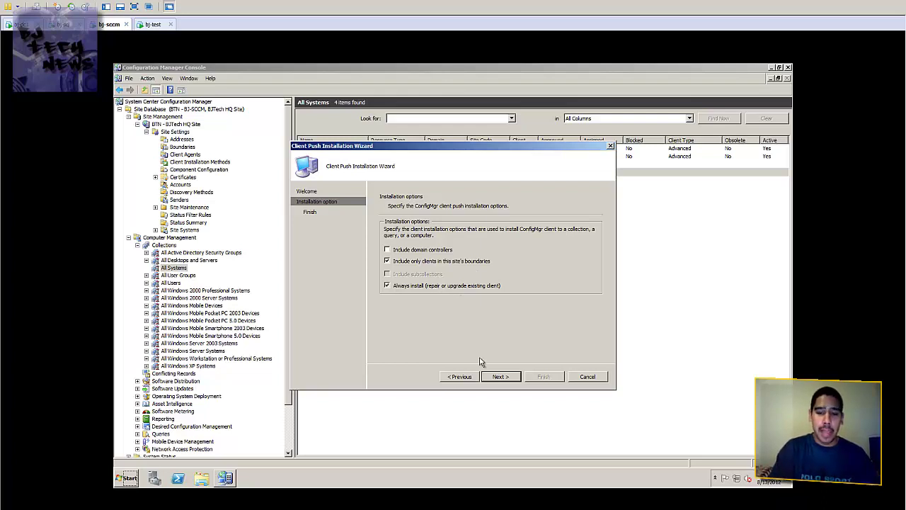
{"action": "left_click", "coordinate": [503, 377]}
{"action": "left_click", "coordinate": [531, 376]}
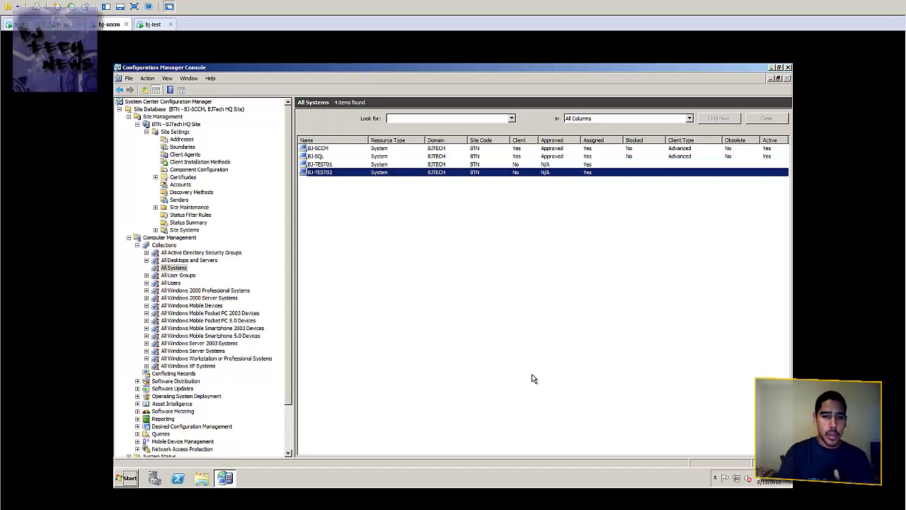
{"action": "left_click", "coordinate": [169, 247]}
- Update all collection memberships and check BJ-TEST02 shows Client Yes, Approved, Advanced client
{"action": "right_click", "coordinate": [170, 248]}
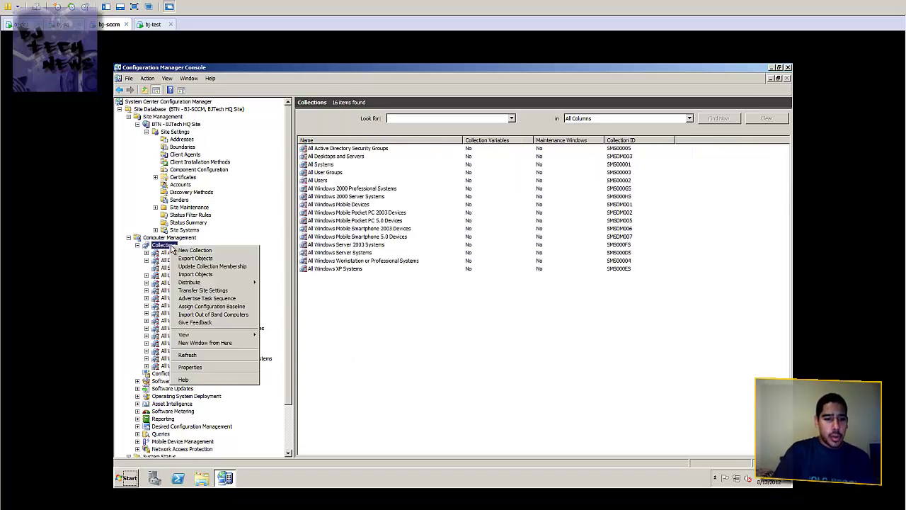
{"action": "left_click", "coordinate": [205, 267]}
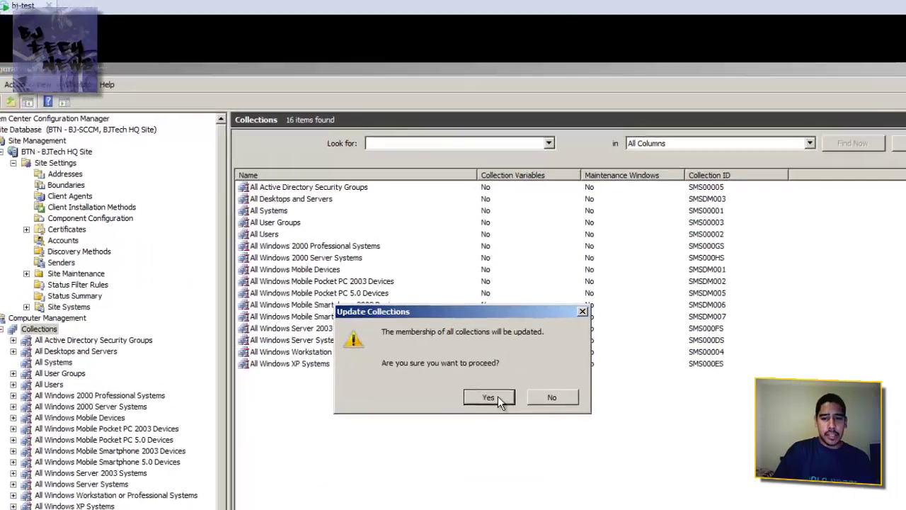
{"action": "left_click", "coordinate": [498, 397]}
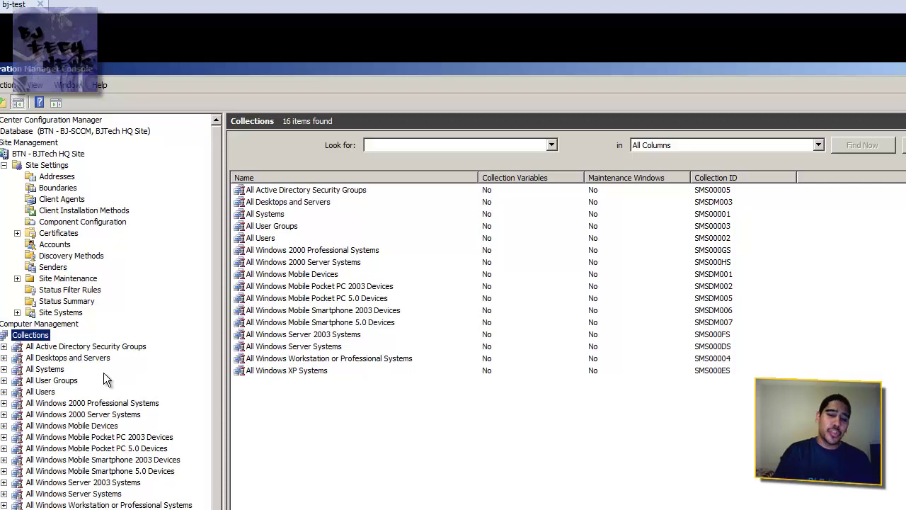
{"action": "left_click", "coordinate": [45, 369]}
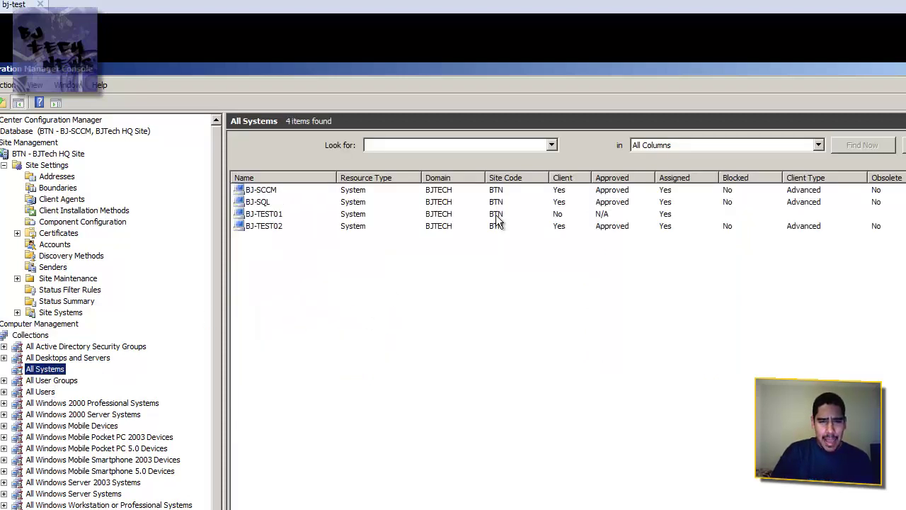
{"action": "left_click", "coordinate": [559, 226]}
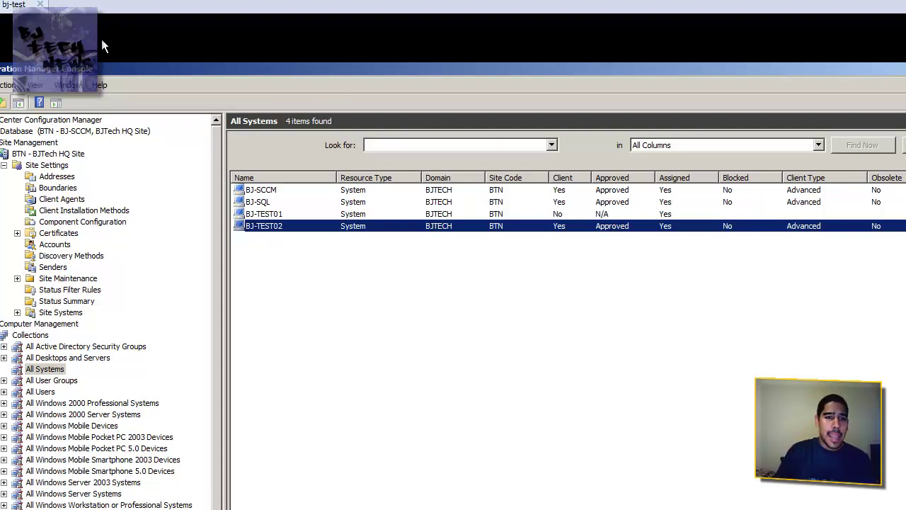
{"action": "left_click", "coordinate": [3, 6]}
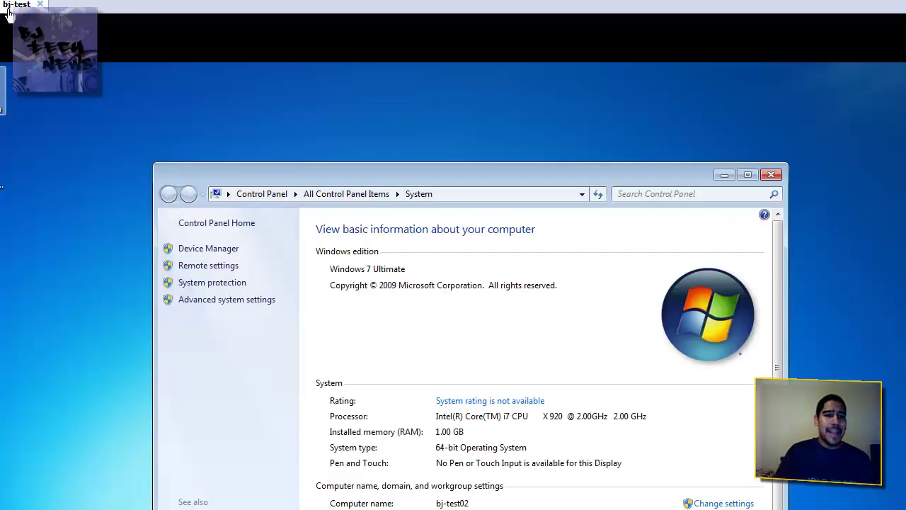
- Browse \\bj-sccm to the SMS_BTN\Client share and select the ccmsetup installer
{"action": "left_click", "coordinate": [771, 175]}
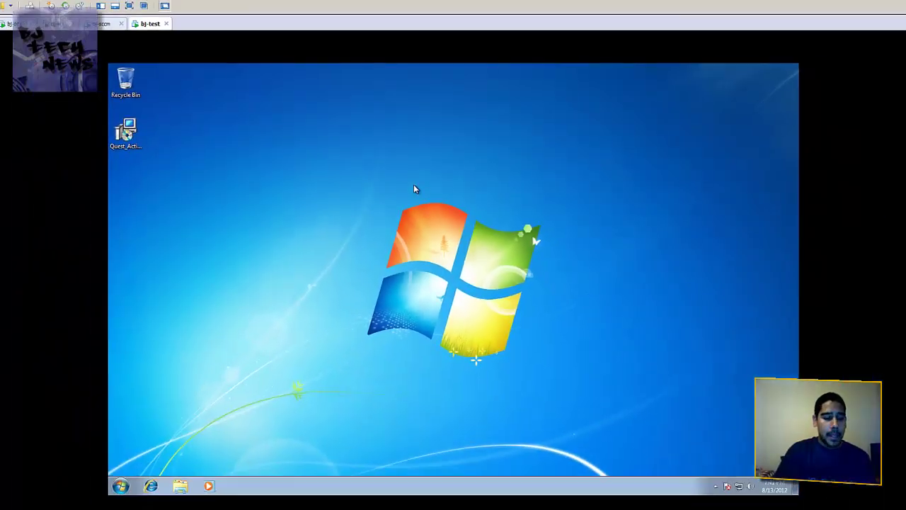
{"action": "left_click", "coordinate": [126, 479]}
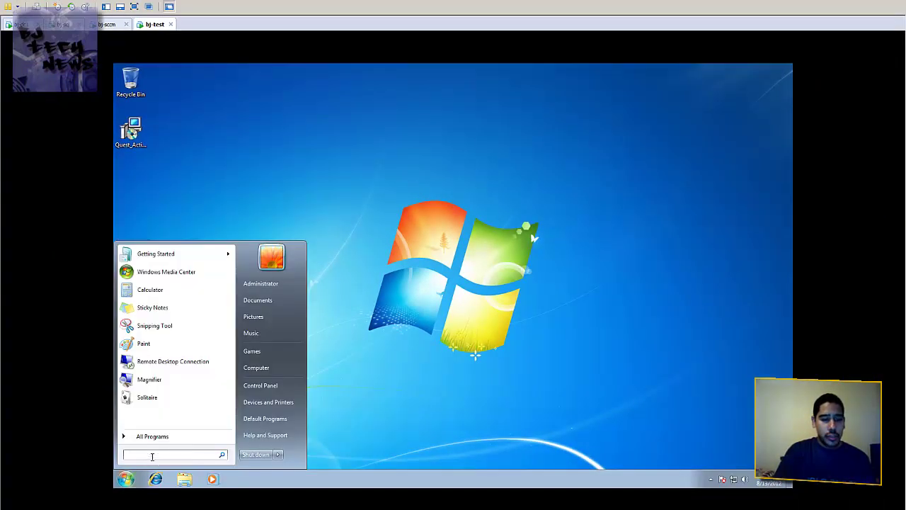
{"action": "type", "text": "\\\\bj-s"}
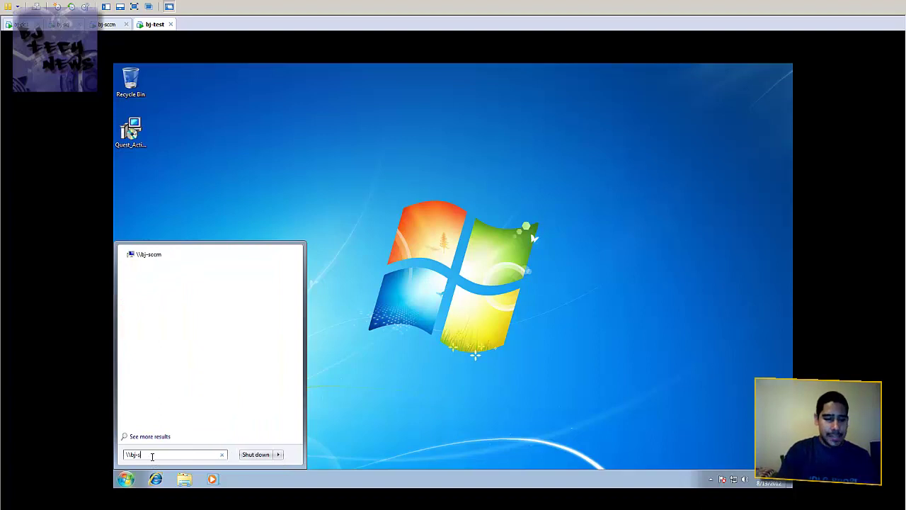
{"action": "type", "text": "ccm"}
{"action": "key", "text": "Return"}
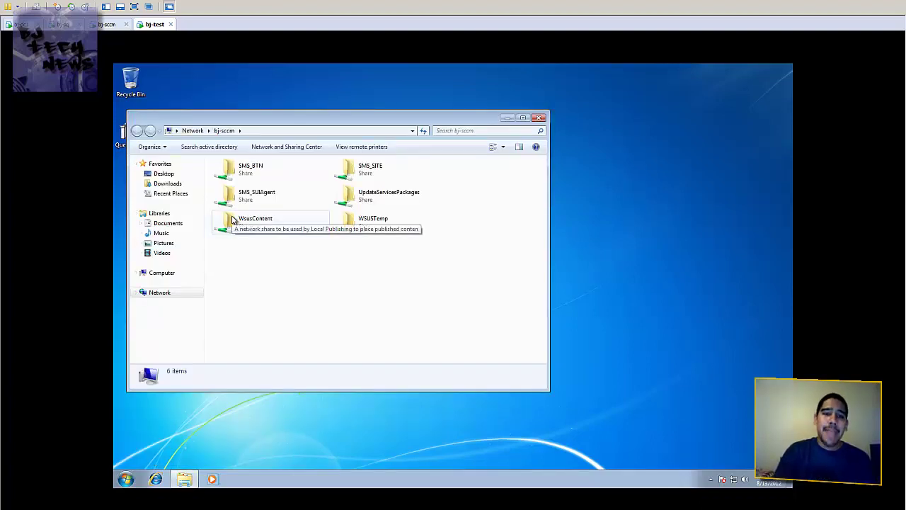
{"action": "double_click", "coordinate": [244, 174]}
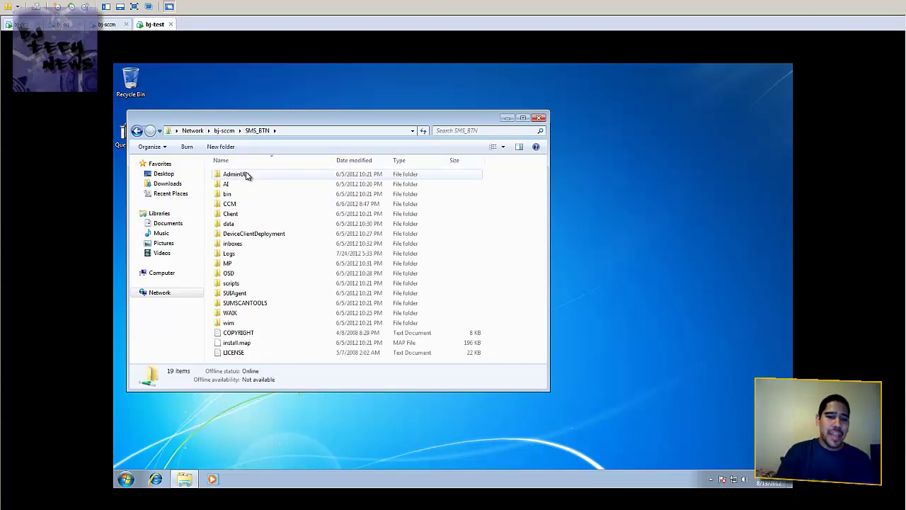
{"action": "double_click", "coordinate": [230, 213]}
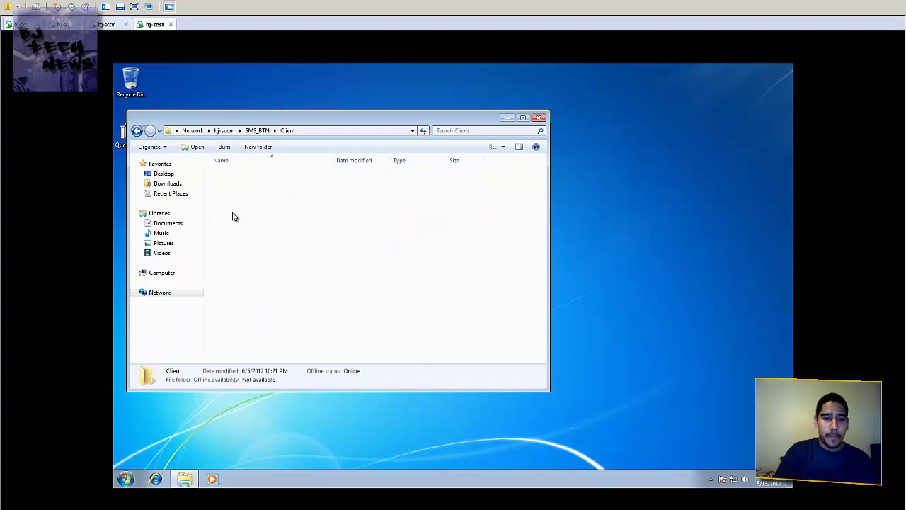
{"action": "left_click_drag", "start_coordinate": [308, 121], "coordinate": [400, 131]}
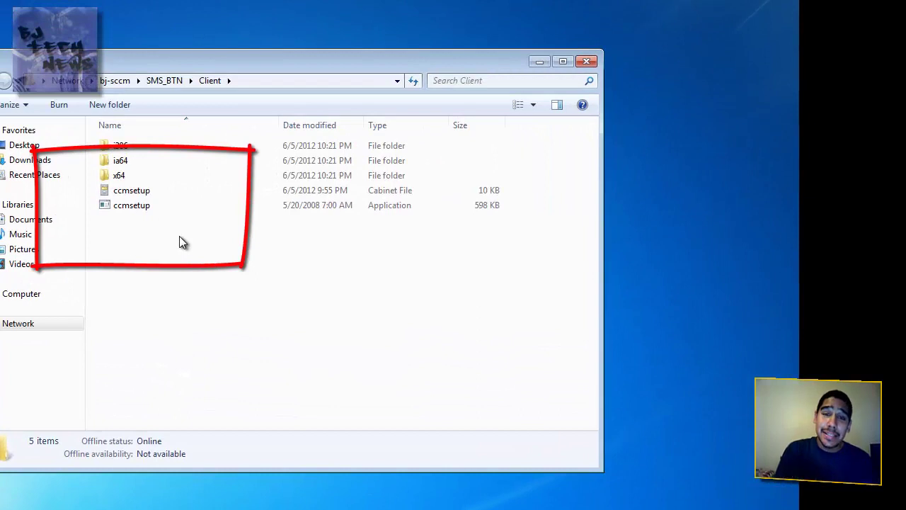
{"action": "left_click", "coordinate": [145, 215]}
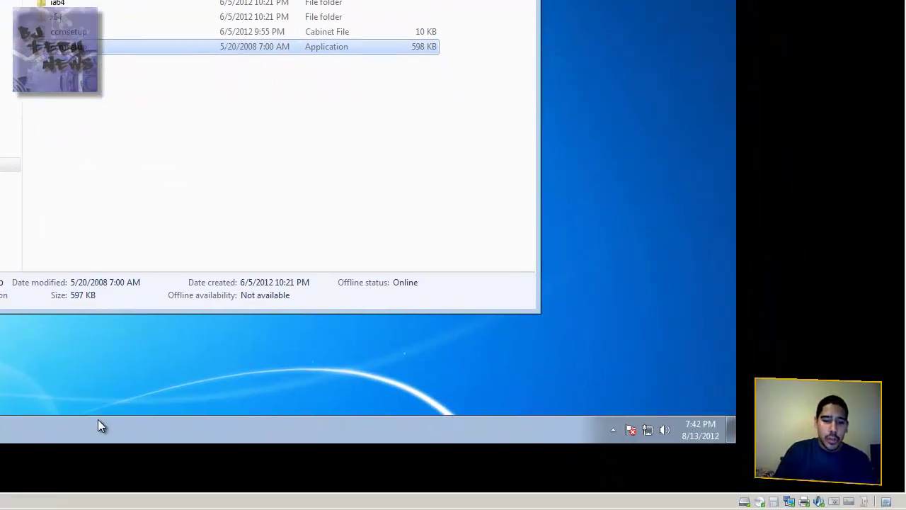
{"action": "right_click", "coordinate": [97, 420]}
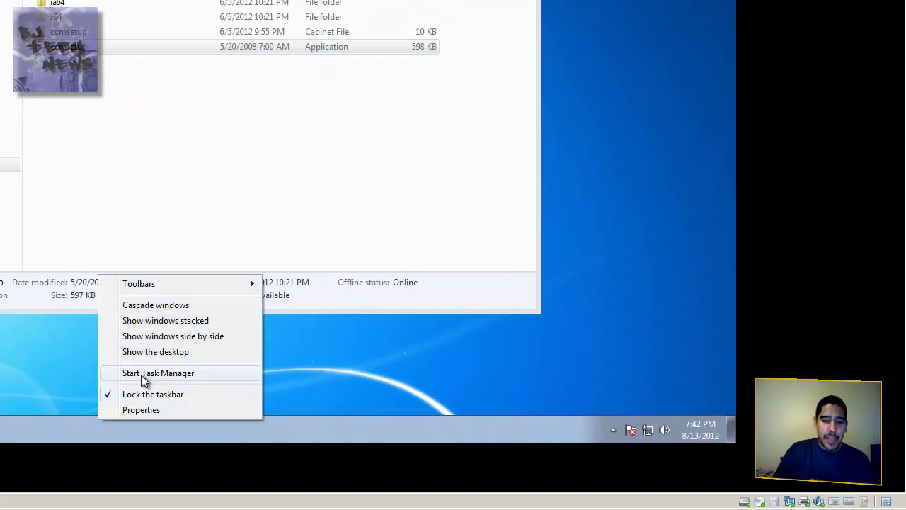
- Confirm CcmExec.exe is running in Task Manager, then close it and the Client folder
{"action": "left_click", "coordinate": [142, 375]}
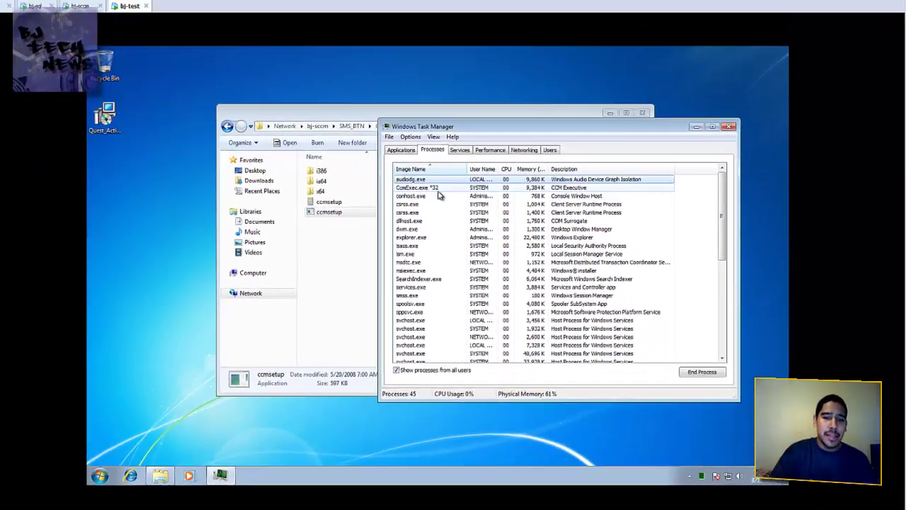
{"action": "left_click", "coordinate": [205, 11]}
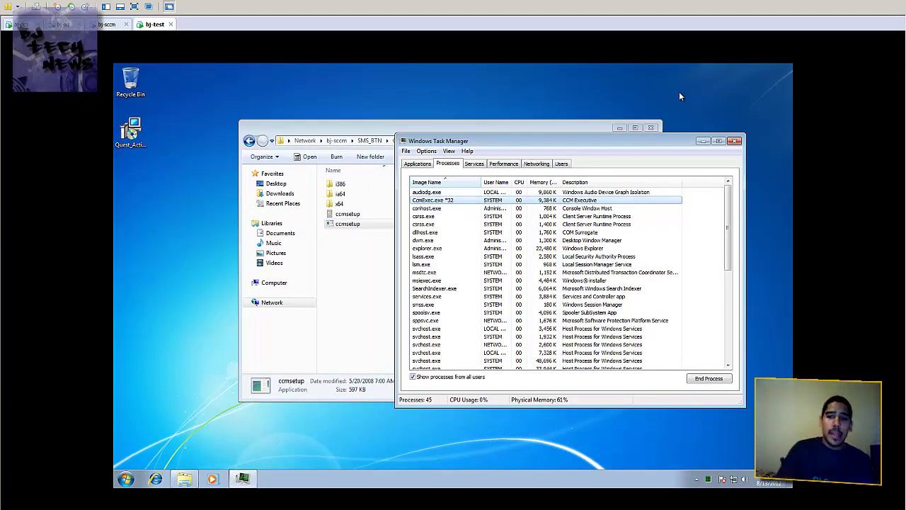
{"action": "left_click", "coordinate": [735, 140]}
{"action": "left_click", "coordinate": [652, 129]}
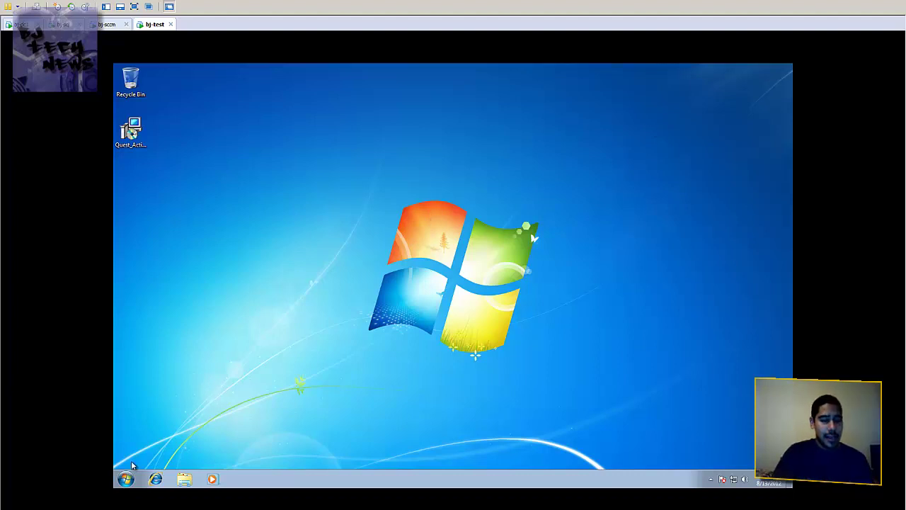
- Open Configuration Manager (32-bit) from a maximized Control Panel, showing client version 4.00.6221.1000
{"action": "left_click", "coordinate": [125, 480]}
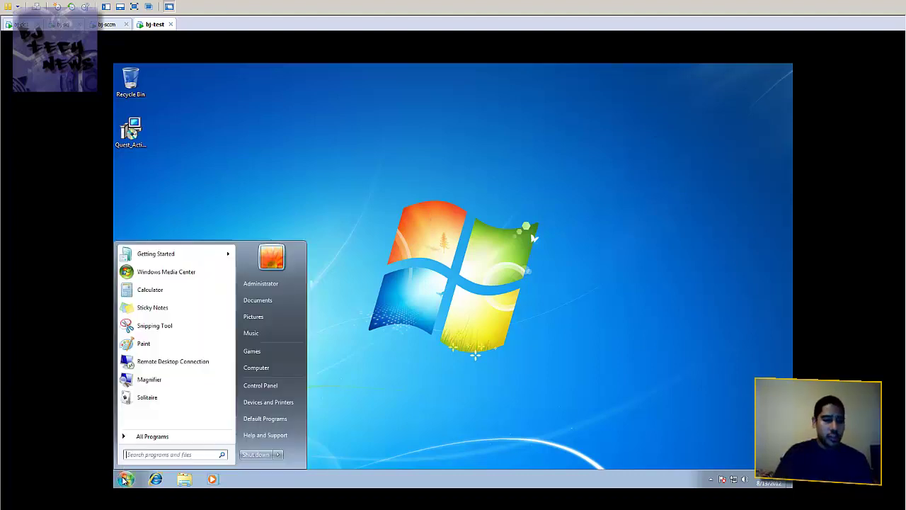
{"action": "left_click", "coordinate": [261, 385]}
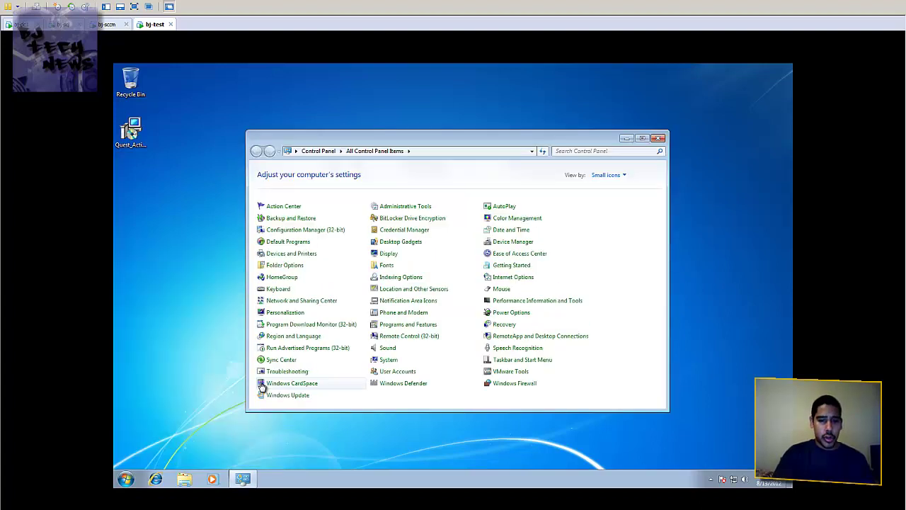
{"action": "double_click", "coordinate": [529, 138]}
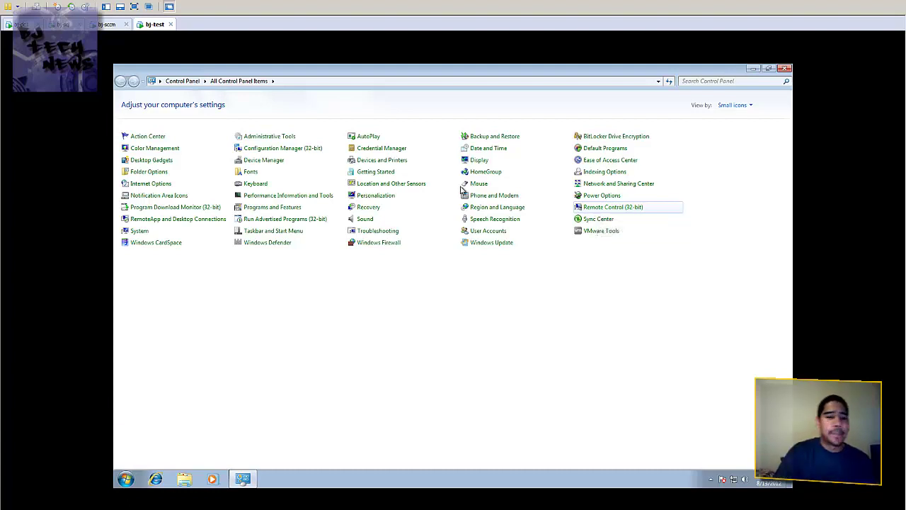
{"action": "left_click", "coordinate": [274, 151]}
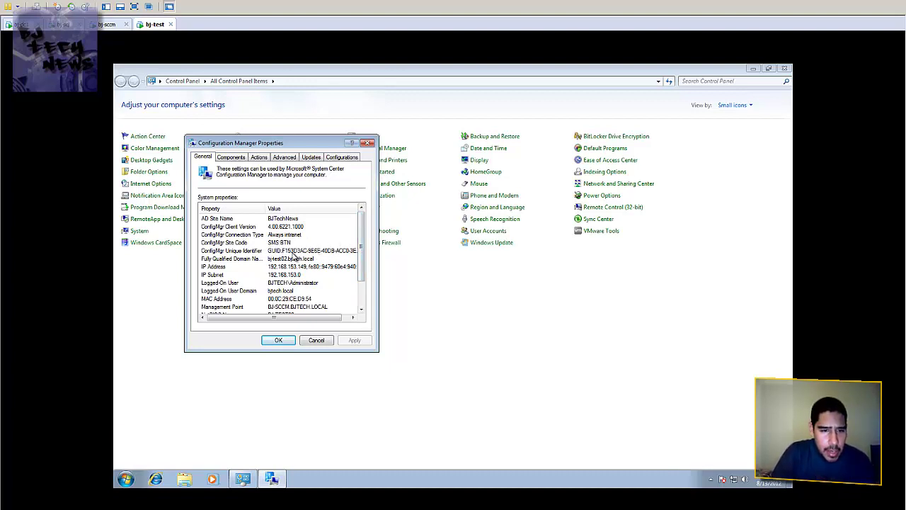
- Review the General, Components, Actions, Advanced, Updates and Configurations tabs, then cancel
{"action": "left_click_drag", "start_coordinate": [365, 234], "coordinate": [366, 264]}
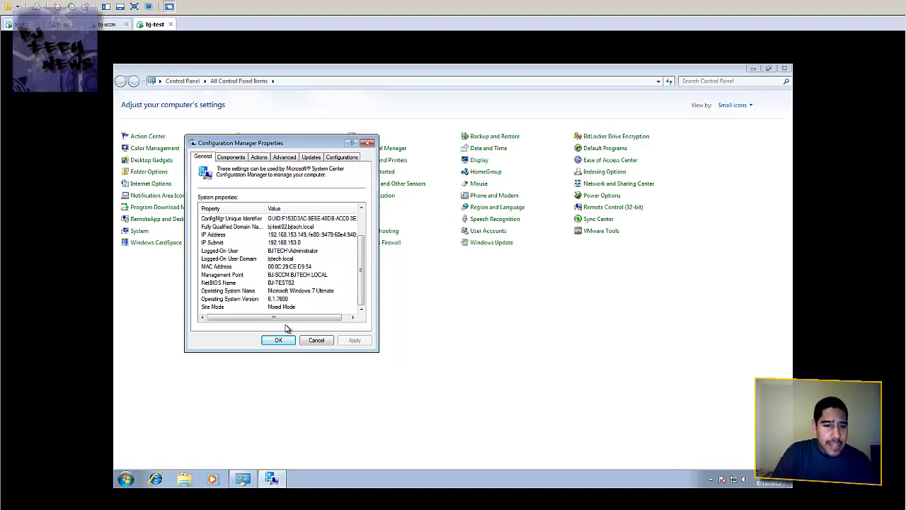
{"action": "left_click", "coordinate": [231, 156]}
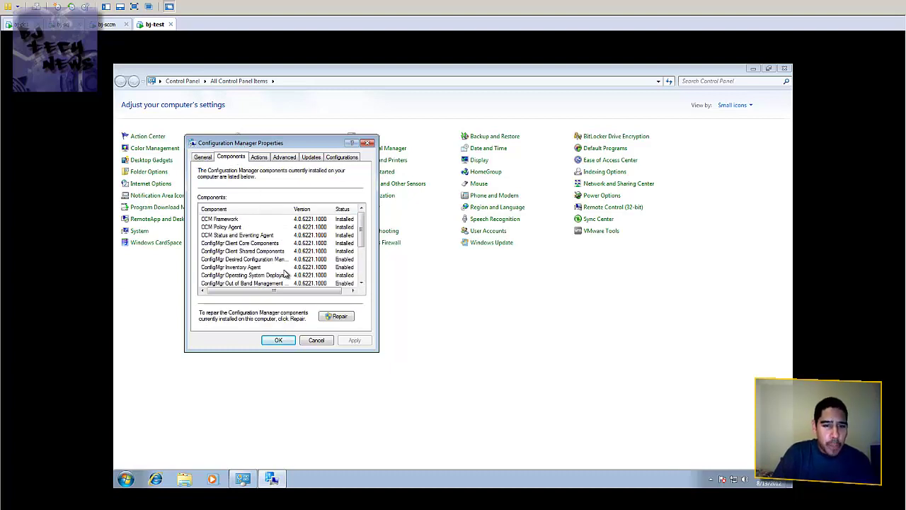
{"action": "left_click_drag", "start_coordinate": [362, 237], "coordinate": [364, 273]}
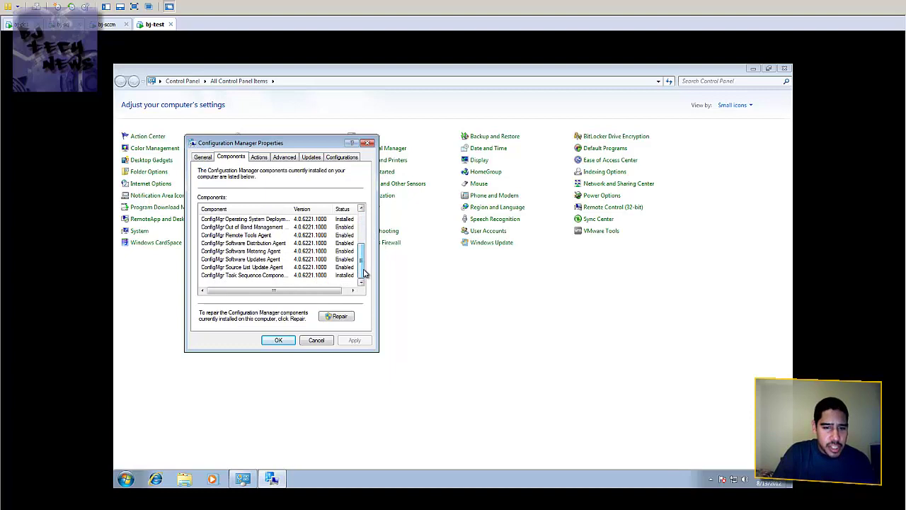
{"action": "left_click", "coordinate": [264, 157]}
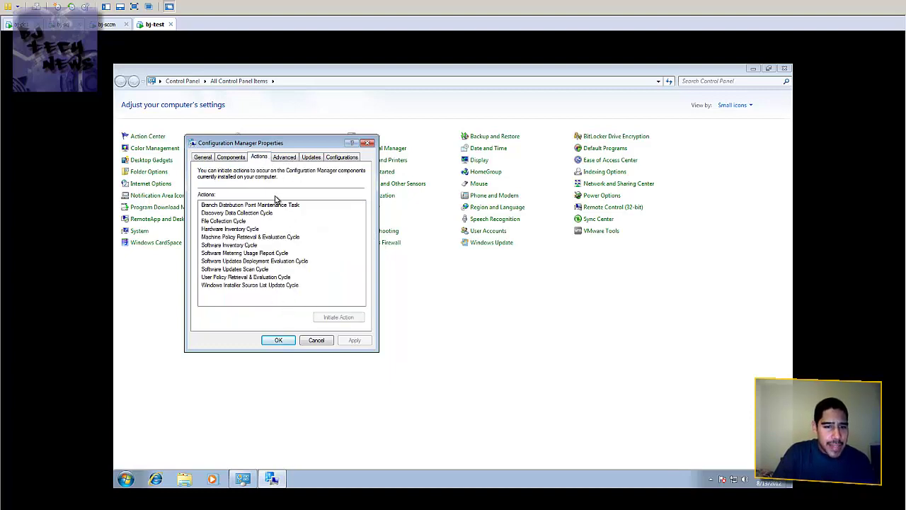
{"action": "left_click", "coordinate": [259, 230]}
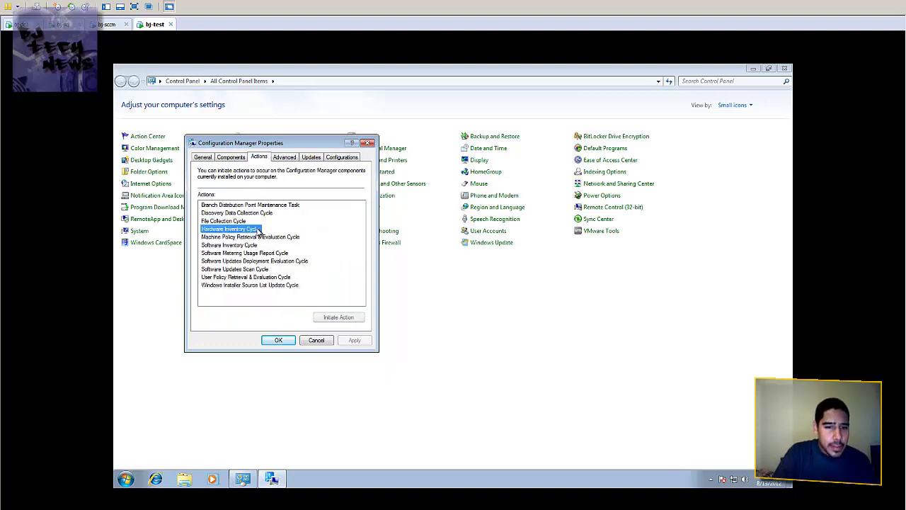
{"action": "left_click", "coordinate": [289, 158]}
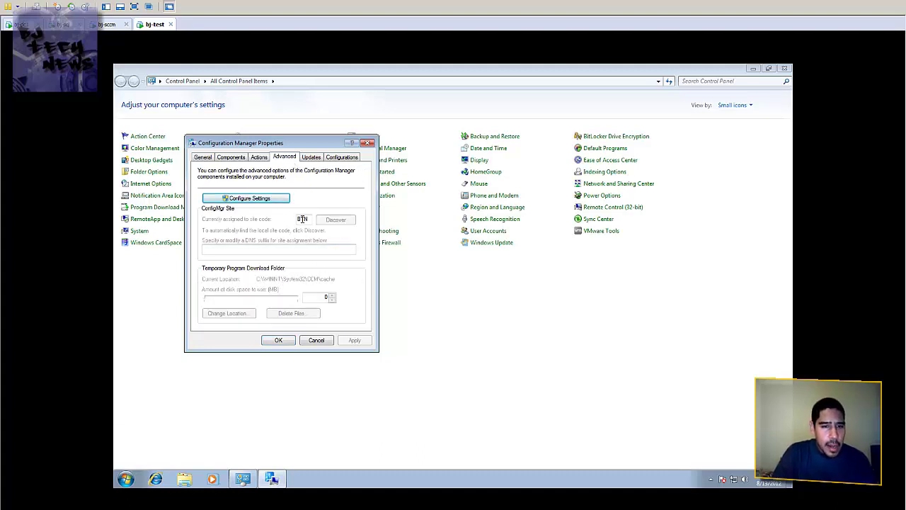
{"action": "left_click", "coordinate": [315, 157]}
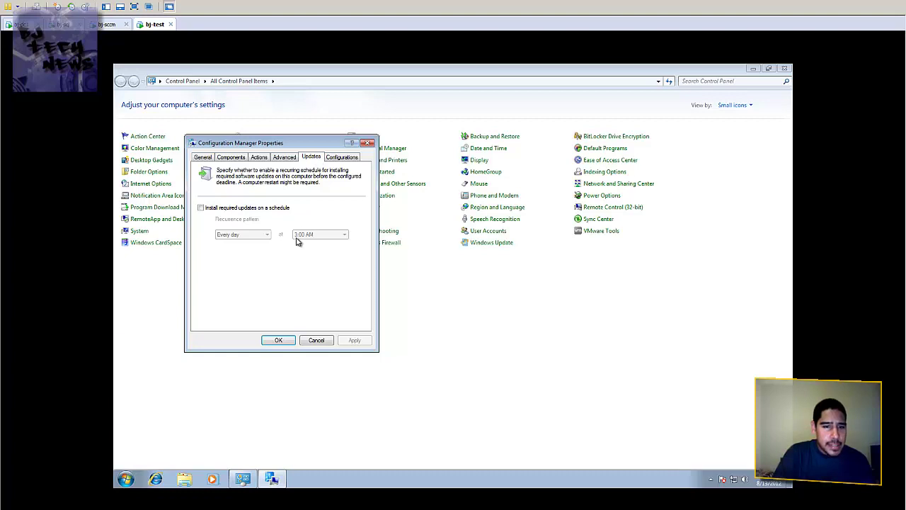
{"action": "left_click", "coordinate": [345, 157]}
{"action": "left_click", "coordinate": [316, 339]}
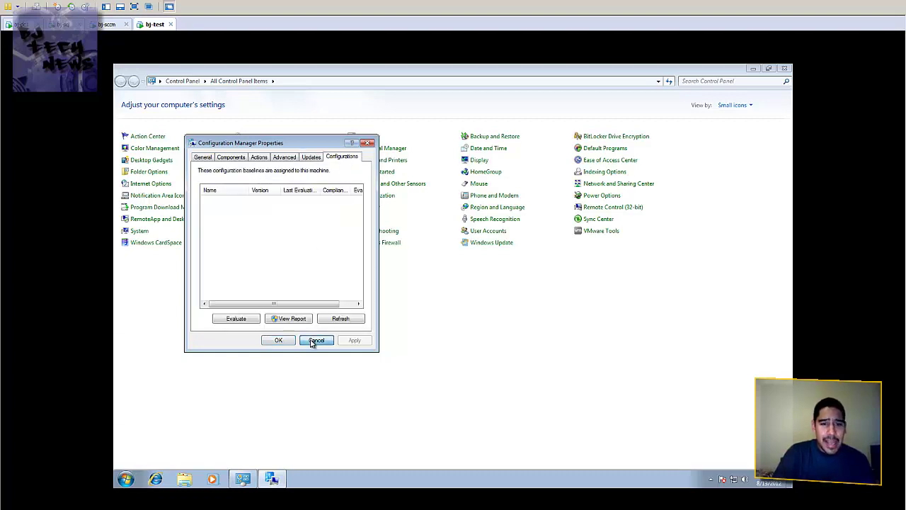